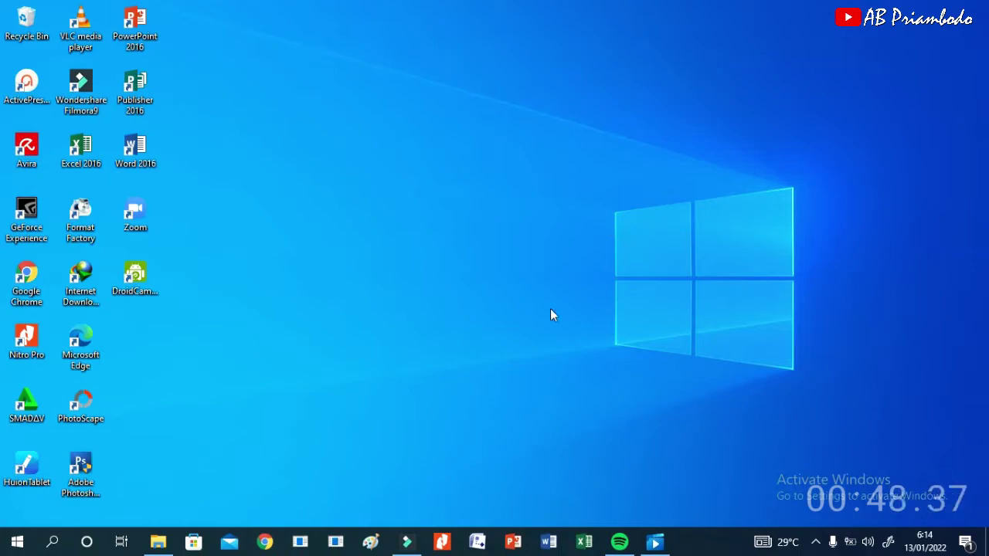
Switch to Filmora9, check its version in the program information, and close that window
{"action": "left_click", "coordinate": [407, 542]}
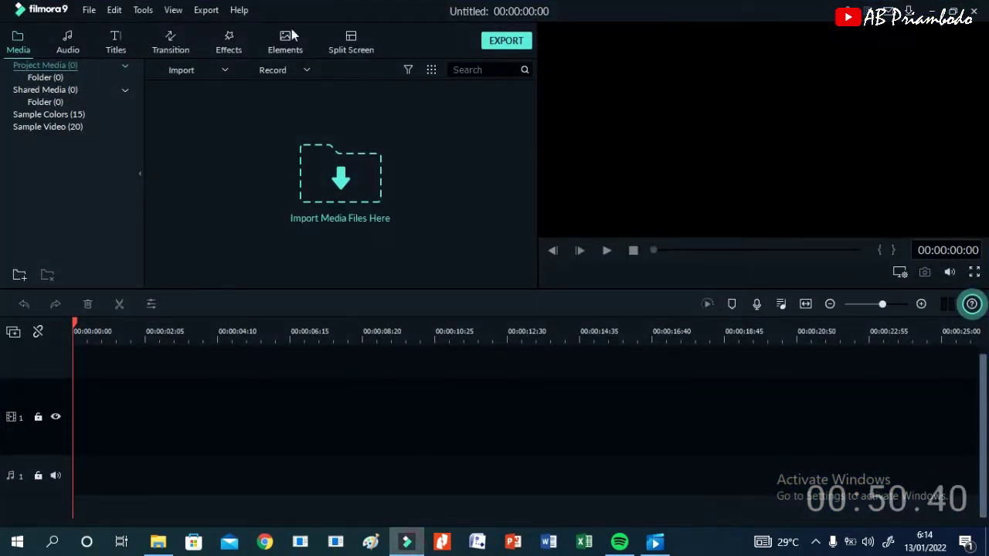
{"action": "left_click", "coordinate": [236, 13]}
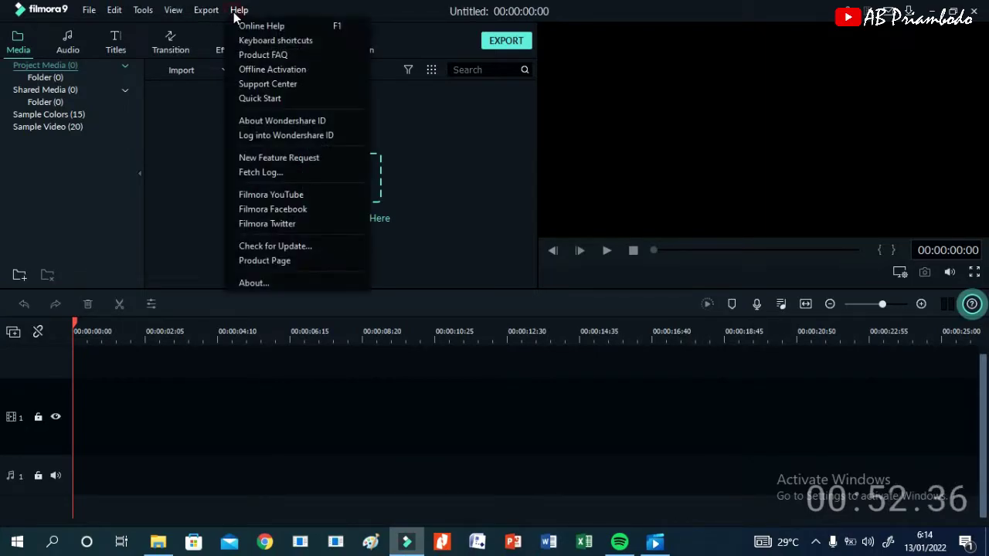
{"action": "left_click", "coordinate": [303, 282]}
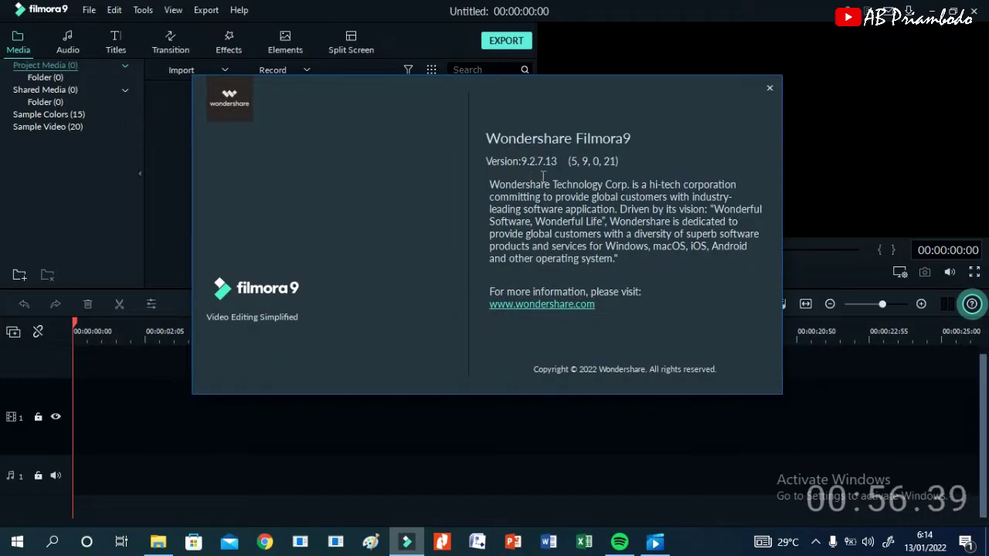
{"action": "left_click", "coordinate": [770, 87]}
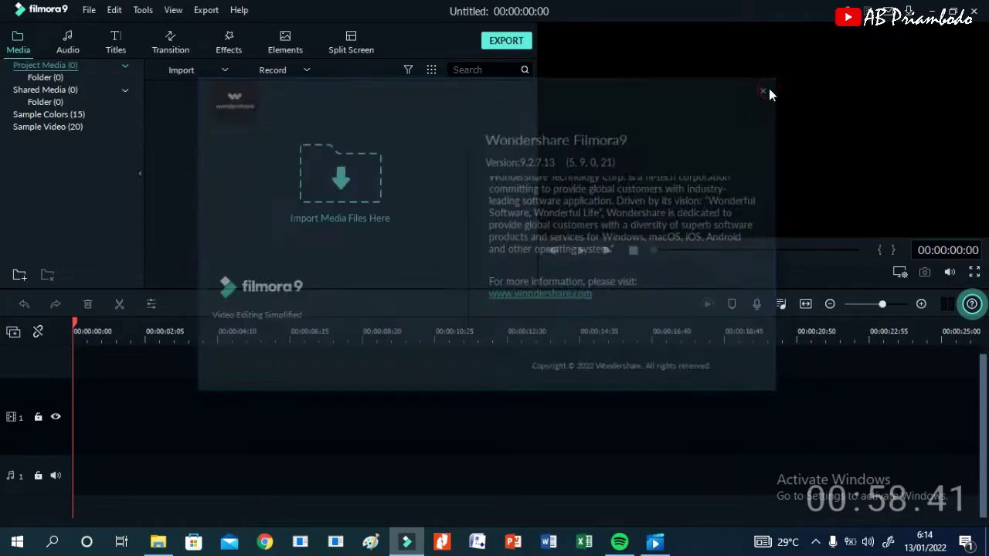
Import the BEKASI TIMUR REGENSI 3 drone video from File Explorer and place it at the start of video track 1
{"action": "left_click", "coordinate": [161, 544]}
{"action": "left_click", "coordinate": [468, 255]}
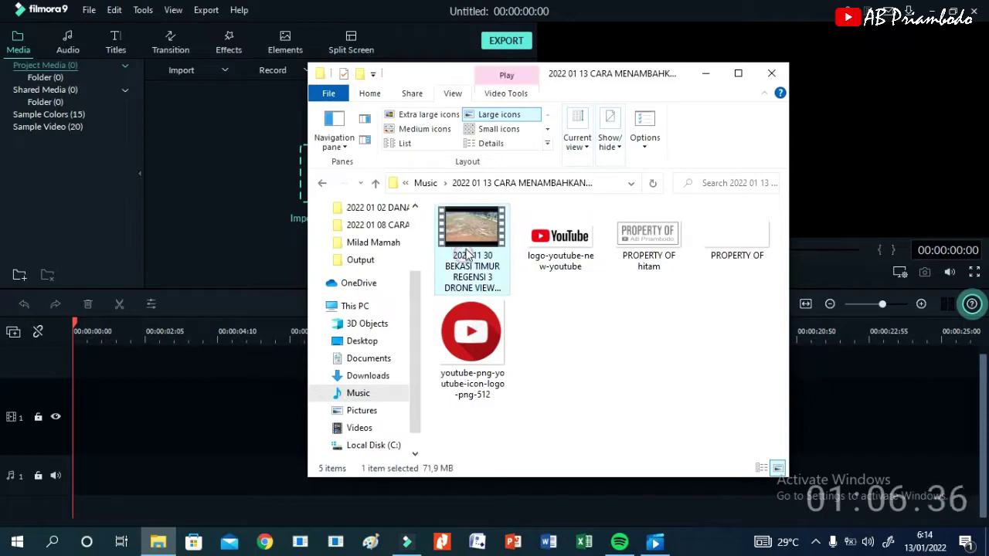
{"action": "left_click_drag", "start_coordinate": [467, 255], "coordinate": [241, 176]}
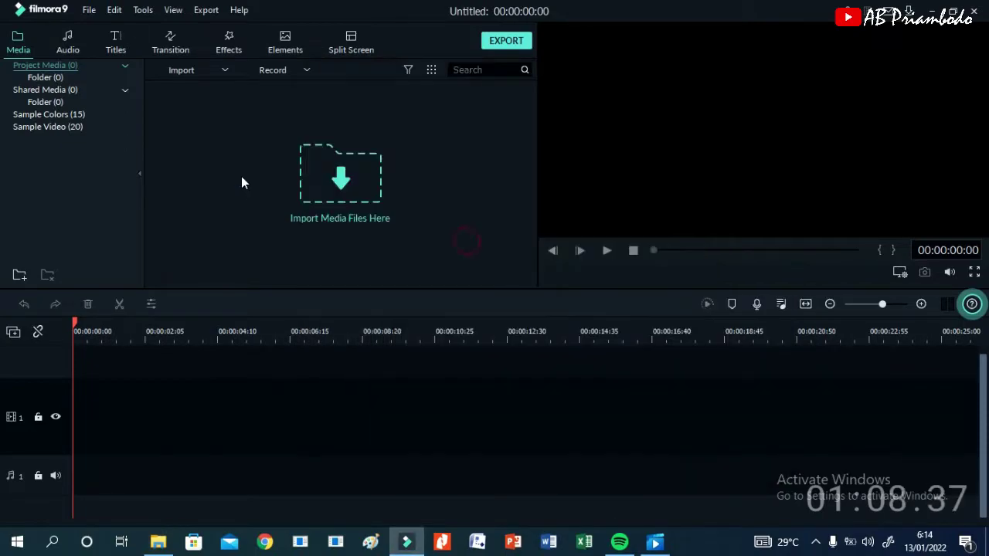
{"action": "mouse_move", "coordinate": [217, 126]}
{"action": "left_click_drag", "start_coordinate": [217, 126], "coordinate": [72, 424]}
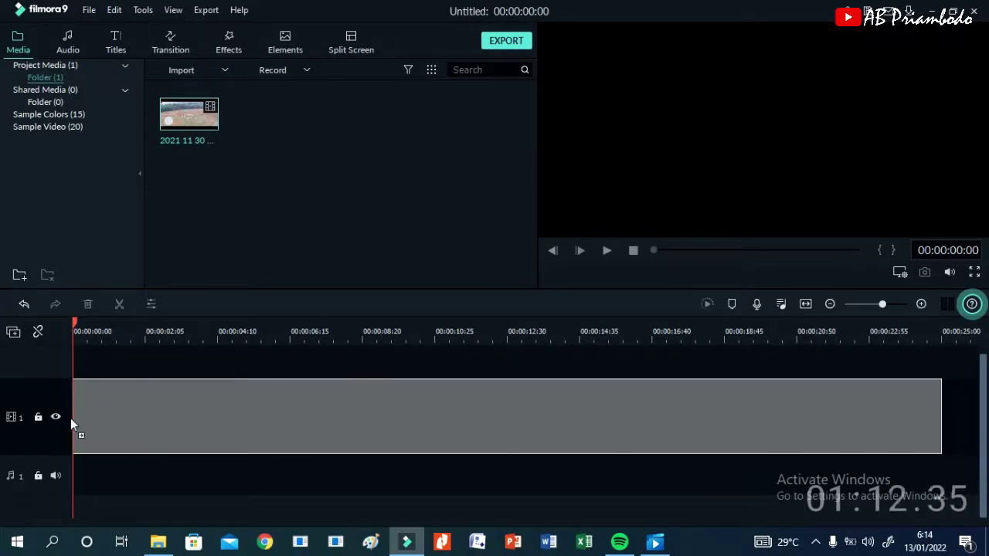
Mute the audio of the drone video clip on track 1
{"action": "left_click_drag", "start_coordinate": [349, 413], "coordinate": [350, 414]}
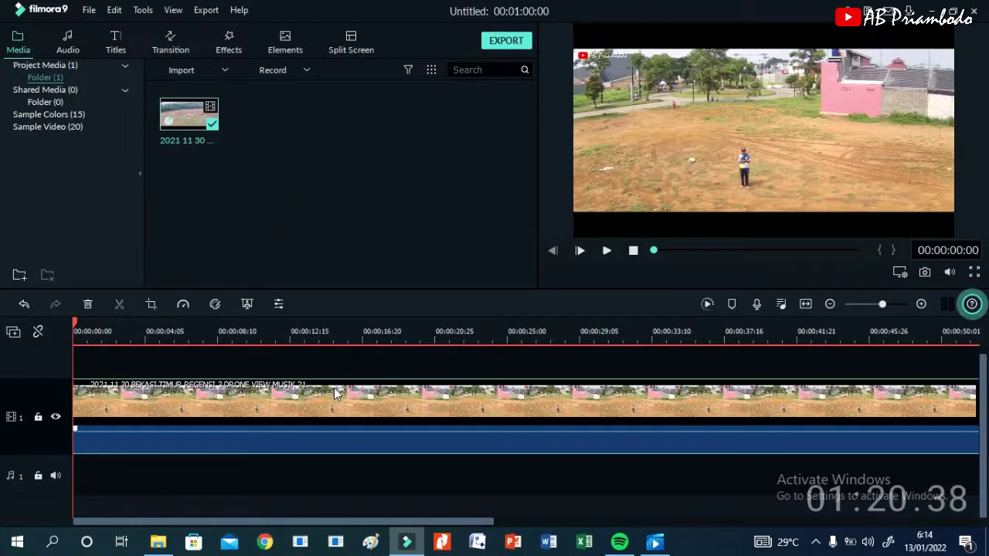
{"action": "right_click", "coordinate": [334, 390]}
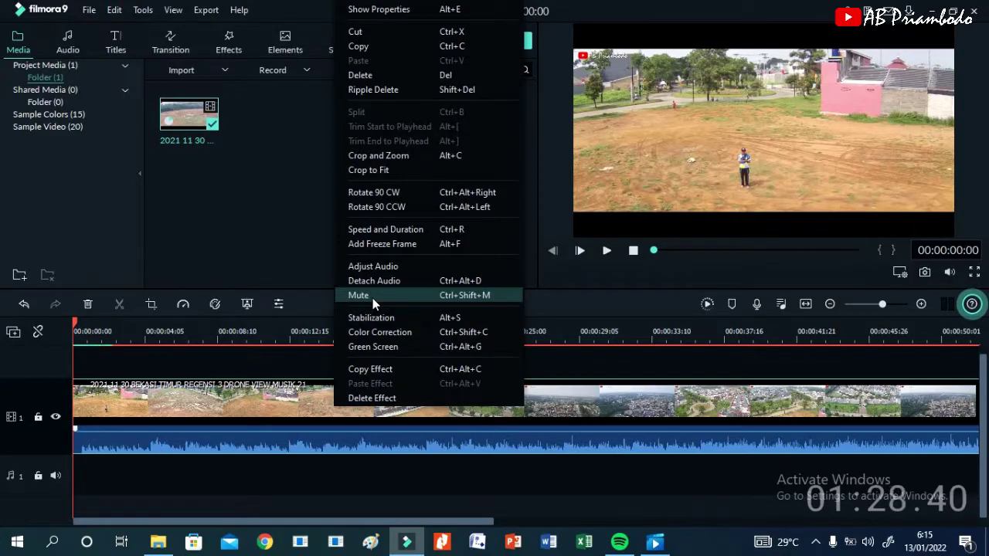
{"action": "left_click", "coordinate": [372, 298]}
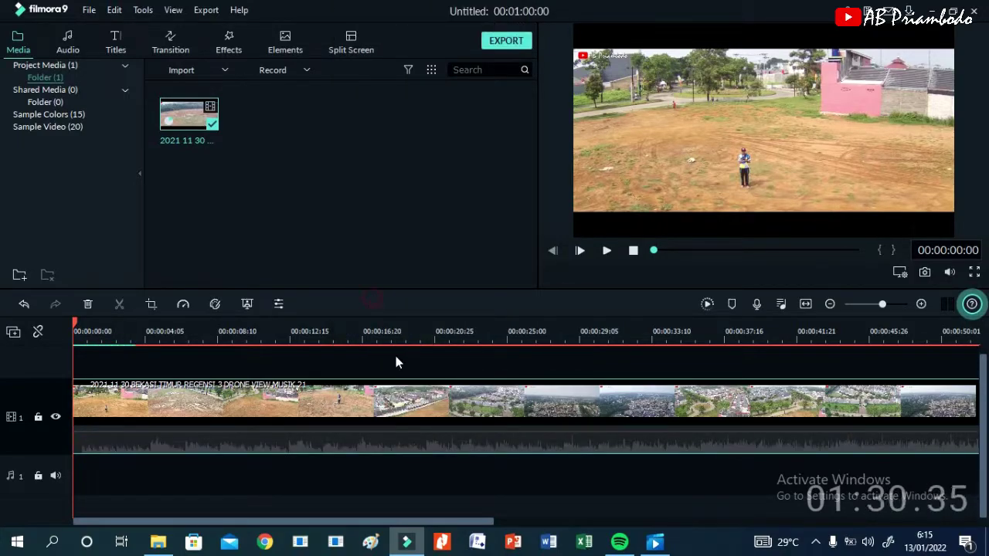
Import the PROPERTY OF and logo-youtube-new-youtube images from File Explorer into the project media
{"action": "left_click", "coordinate": [158, 541]}
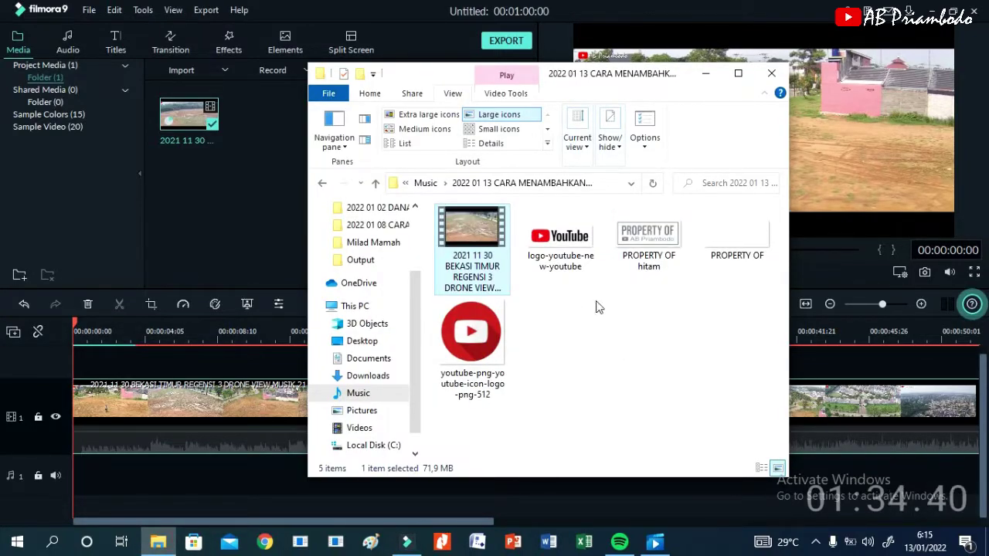
{"action": "left_click", "coordinate": [746, 247]}
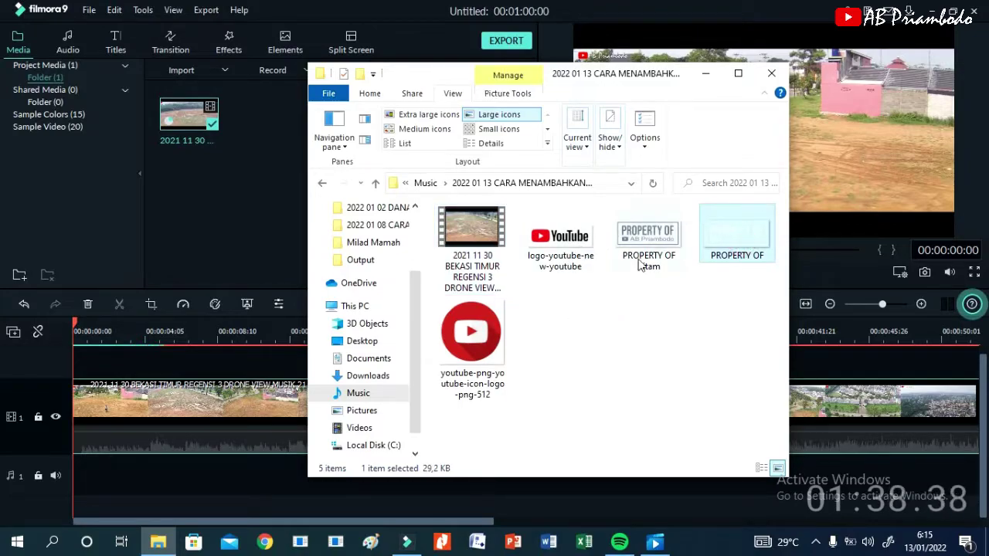
{"action": "left_click", "coordinate": [568, 253], "text": "ctrl"}
{"action": "left_click_drag", "start_coordinate": [560, 249], "coordinate": [228, 243]}
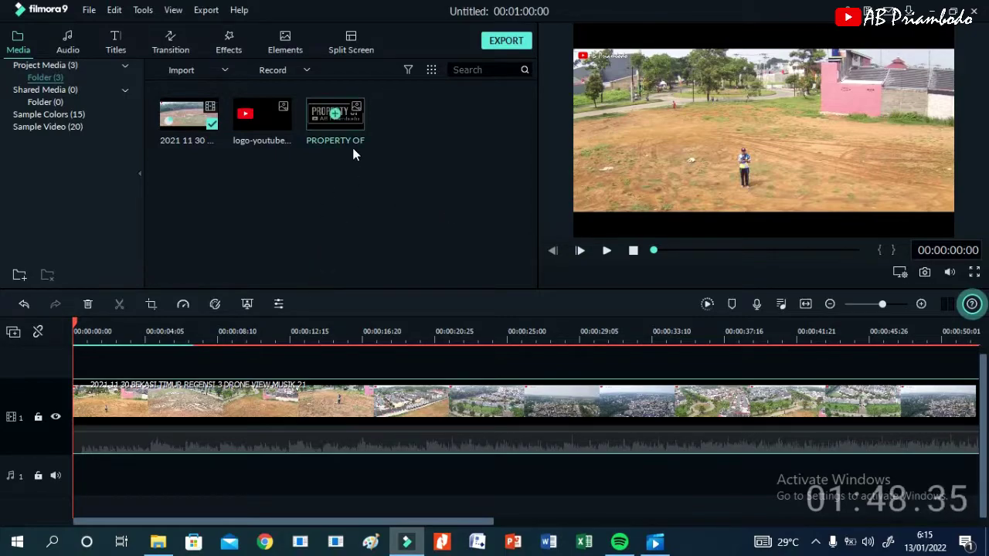
Place the PROPERTY OF image on track 2 from the timeline start and extend it to the end of the video
{"action": "left_click_drag", "start_coordinate": [356, 117], "coordinate": [104, 371]}
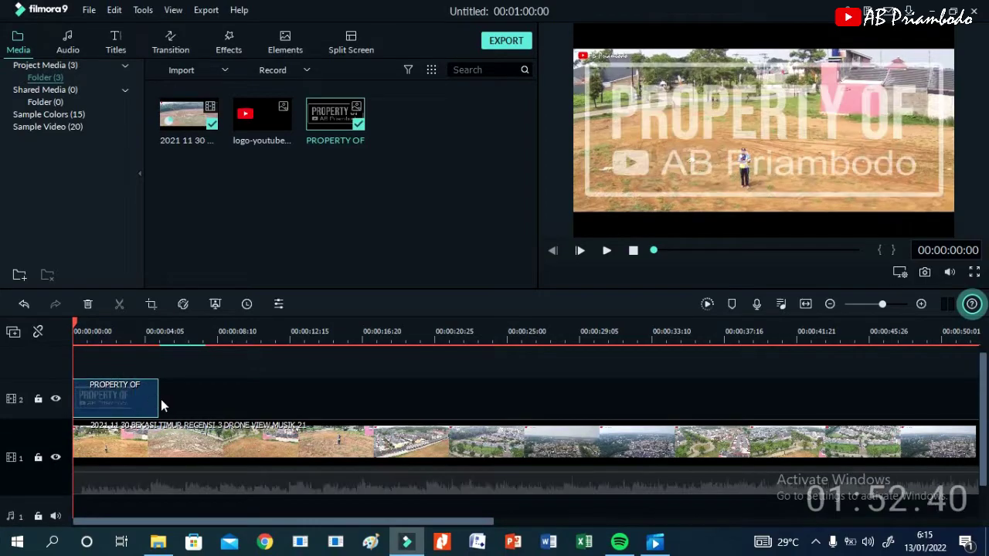
{"action": "left_click_drag", "start_coordinate": [160, 399], "coordinate": [938, 399]}
{"action": "left_click_drag", "start_coordinate": [886, 305], "coordinate": [880, 305]}
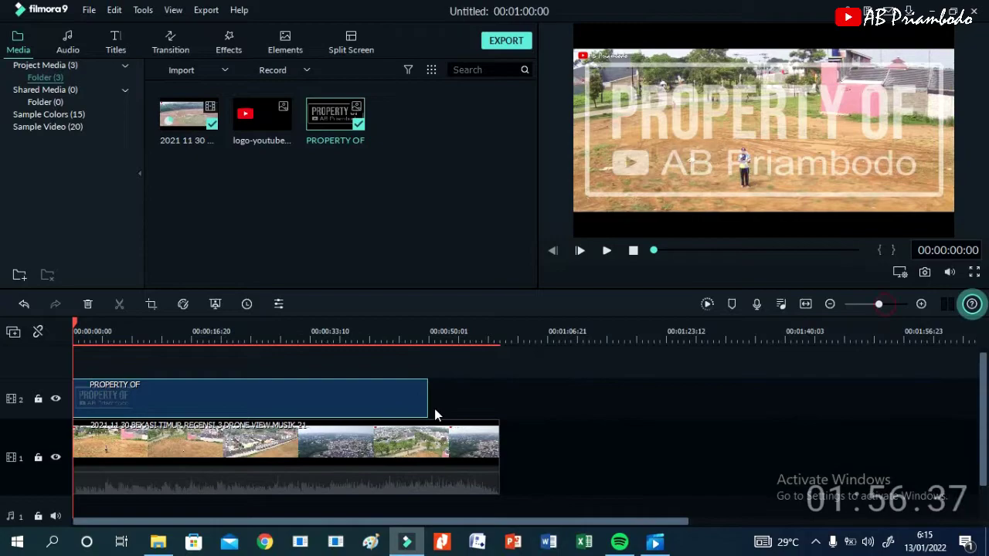
{"action": "left_click_drag", "start_coordinate": [429, 397], "coordinate": [500, 405]}
Scale the PROPERTY OF image to about 45% in the frame's lower-right corner, at about X 142.1, Y -59.2, and apply
{"action": "double_click", "coordinate": [455, 398]}
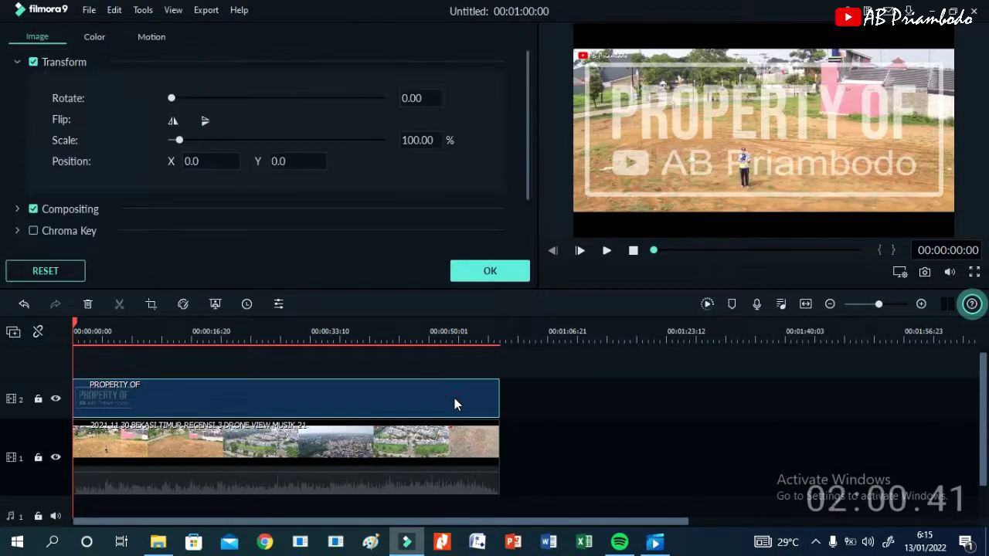
{"action": "left_click_drag", "start_coordinate": [574, 49], "coordinate": [780, 137]}
{"action": "mouse_move", "coordinate": [862, 171]}
{"action": "left_mouse_down"}
{"action": "mouse_move", "coordinate": [700, 101]}
{"action": "mouse_move", "coordinate": [855, 148]}
{"action": "mouse_move", "coordinate": [874, 171]}
{"action": "left_mouse_up"}
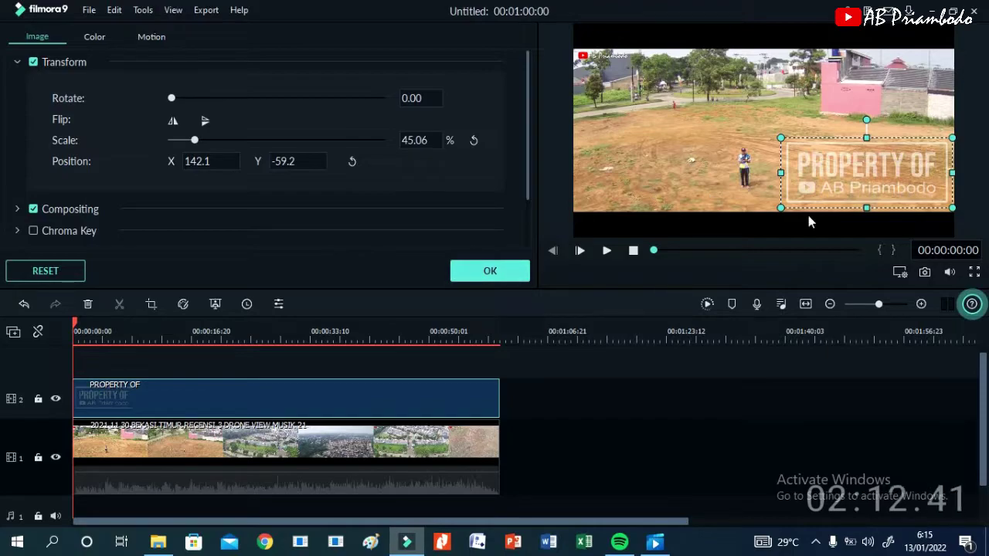
{"action": "left_click", "coordinate": [494, 271]}
Set the PROPERTY OF image's opacity to 50%, lower it slightly to 49.80%, and apply the change
{"action": "double_click", "coordinate": [401, 396]}
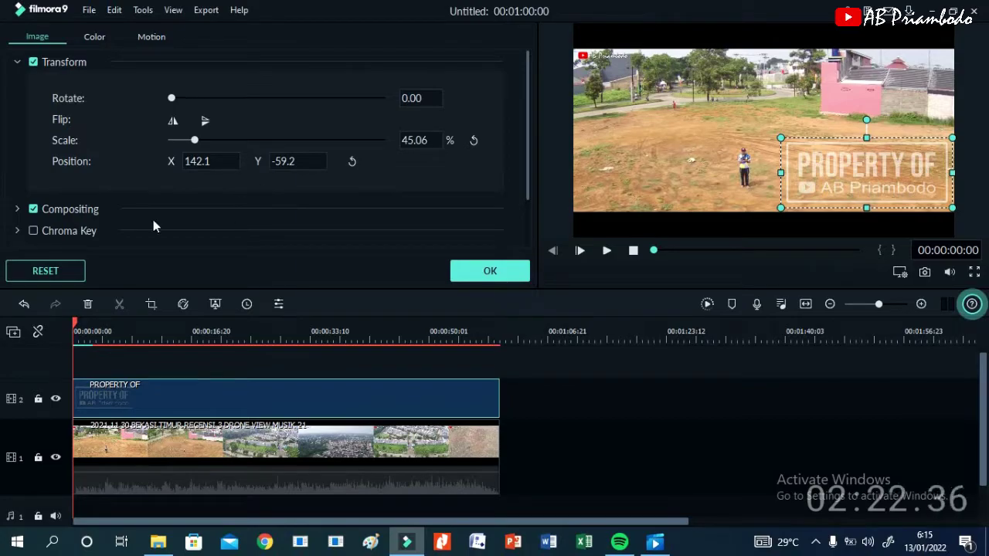
{"action": "left_click", "coordinate": [19, 212]}
{"action": "scroll", "coordinate": [233, 198], "scroll_direction": "down", "scroll_amount": 1}
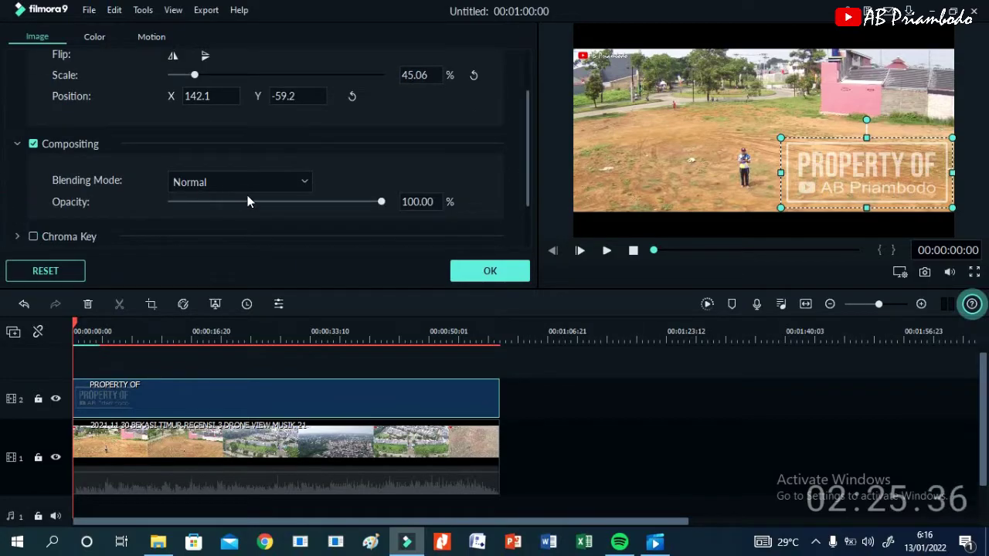
{"action": "double_click", "coordinate": [418, 202]}
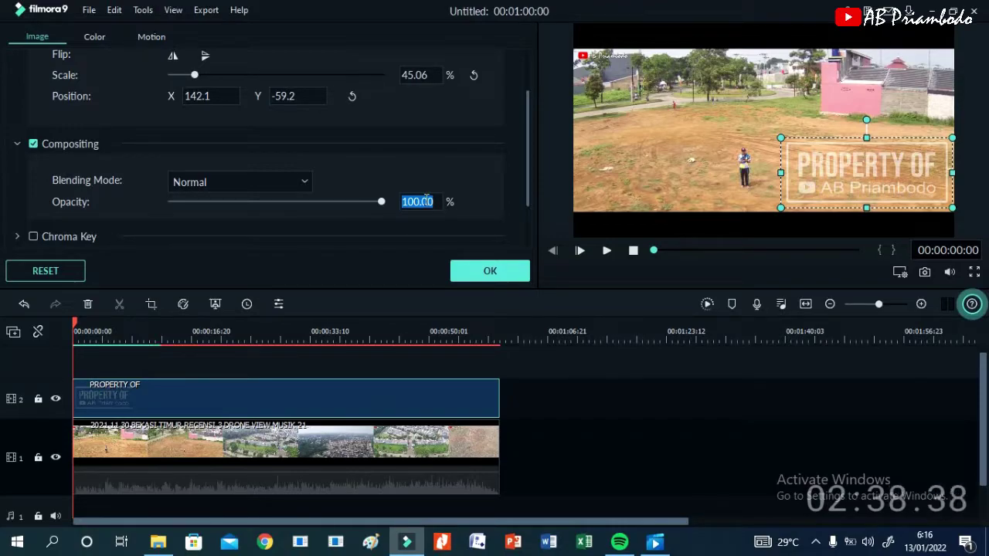
{"action": "key", "text": "BackSpace"}
{"action": "type", "text": "50"}
{"action": "key", "text": "Return"}
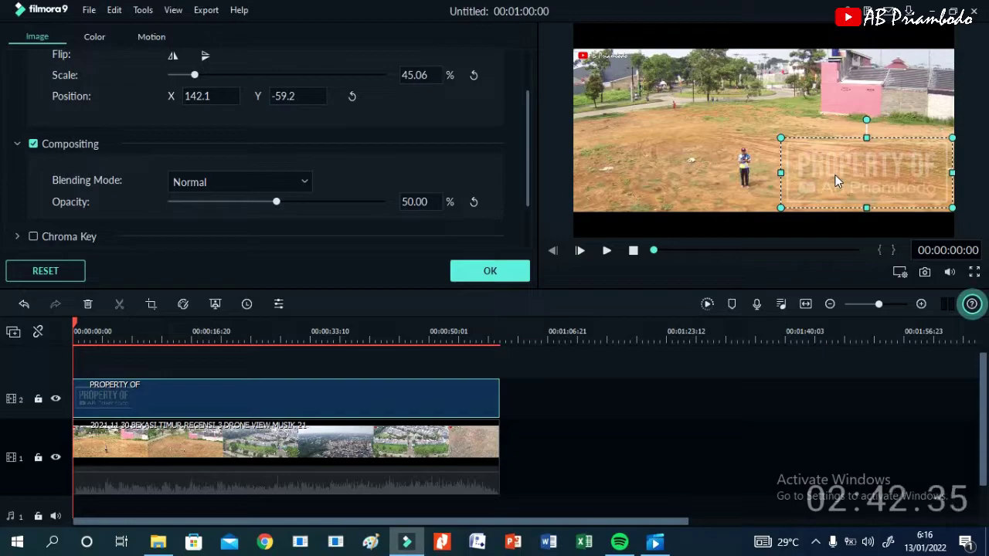
{"action": "key", "text": "Down"}
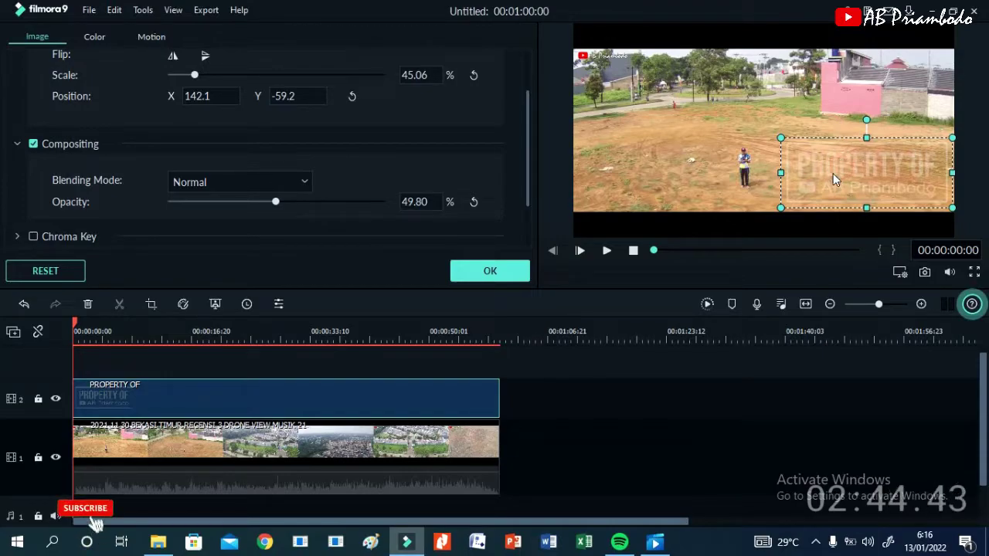
{"action": "left_click", "coordinate": [514, 272]}
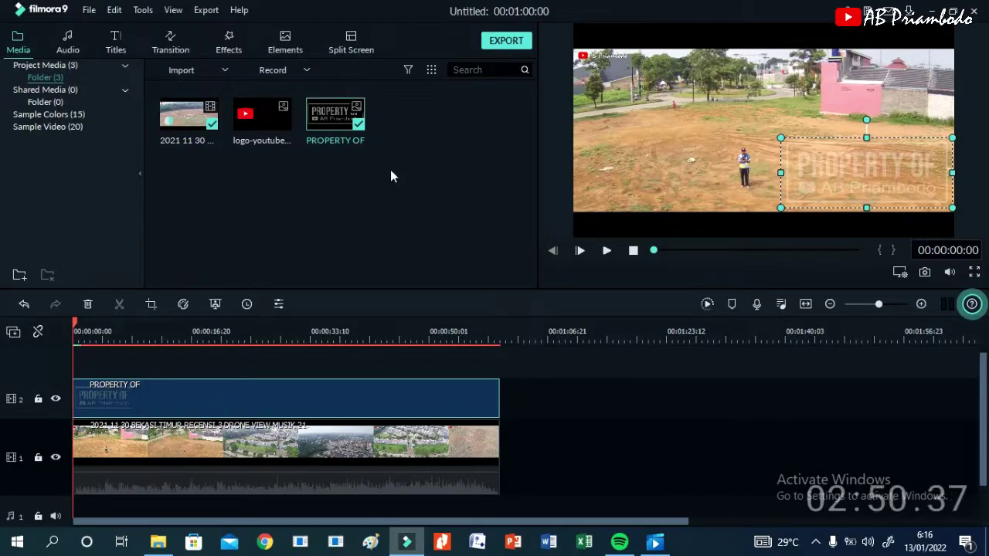
Hide track 2, place the YouTube logo image on track 3 from the start, and extend it to the video's end
{"action": "left_click", "coordinate": [56, 398]}
{"action": "left_click_drag", "start_coordinate": [279, 123], "coordinate": [67, 368]}
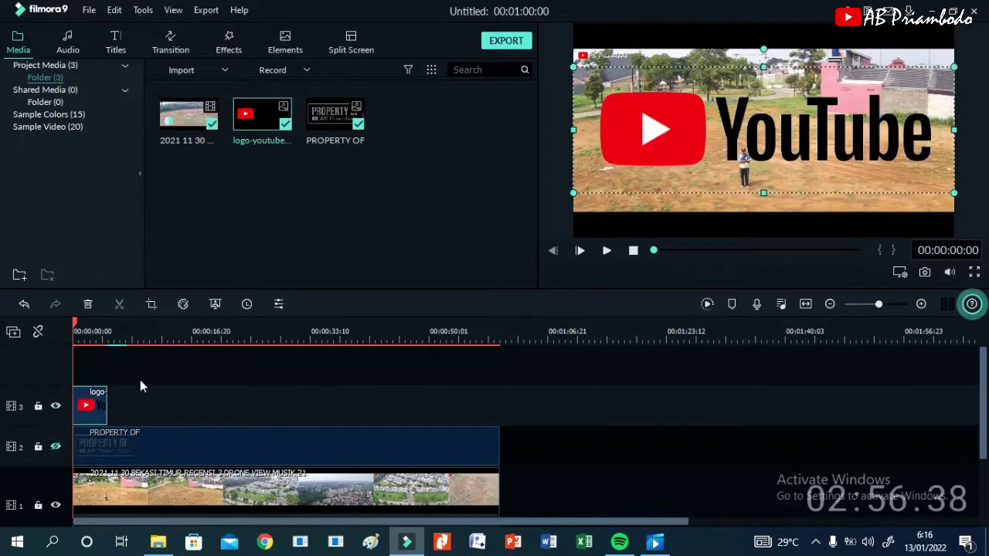
{"action": "left_click_drag", "start_coordinate": [106, 408], "coordinate": [499, 417]}
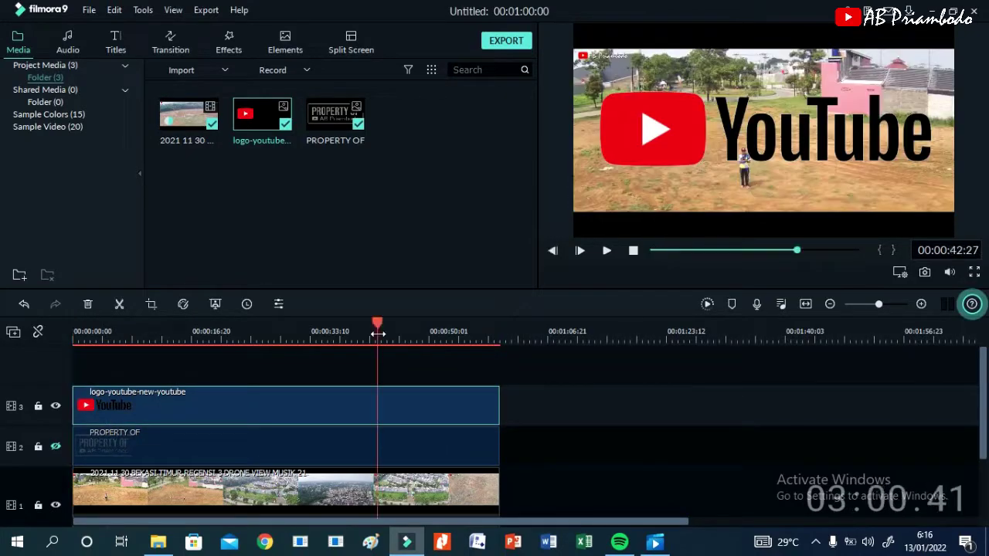
At 00:00:42:27, scale the YouTube logo to about 38.6% and position it lower right at about X 154.9, Y -74.0
{"action": "left_click", "coordinate": [377, 333]}
{"action": "double_click", "coordinate": [367, 402]}
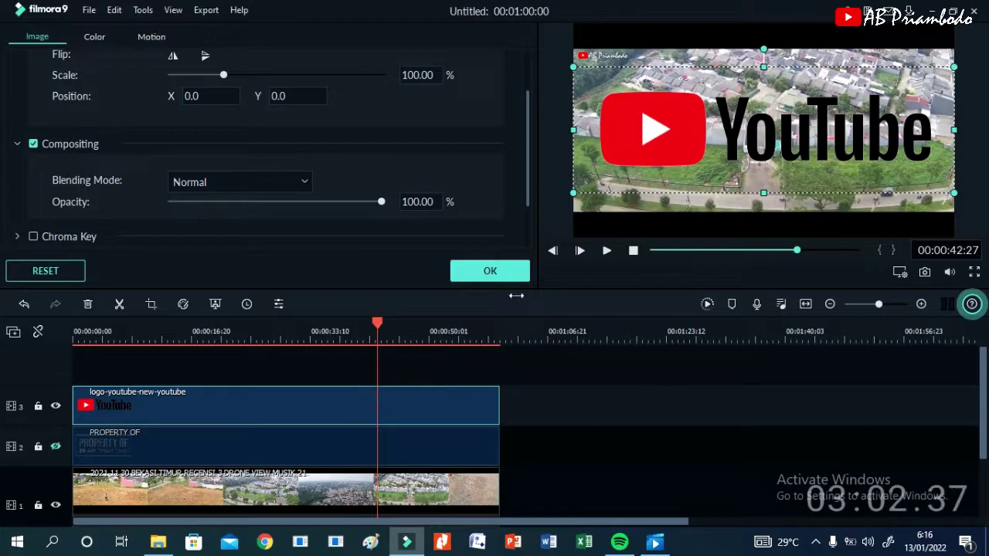
{"action": "left_click_drag", "start_coordinate": [573, 67], "coordinate": [805, 152]}
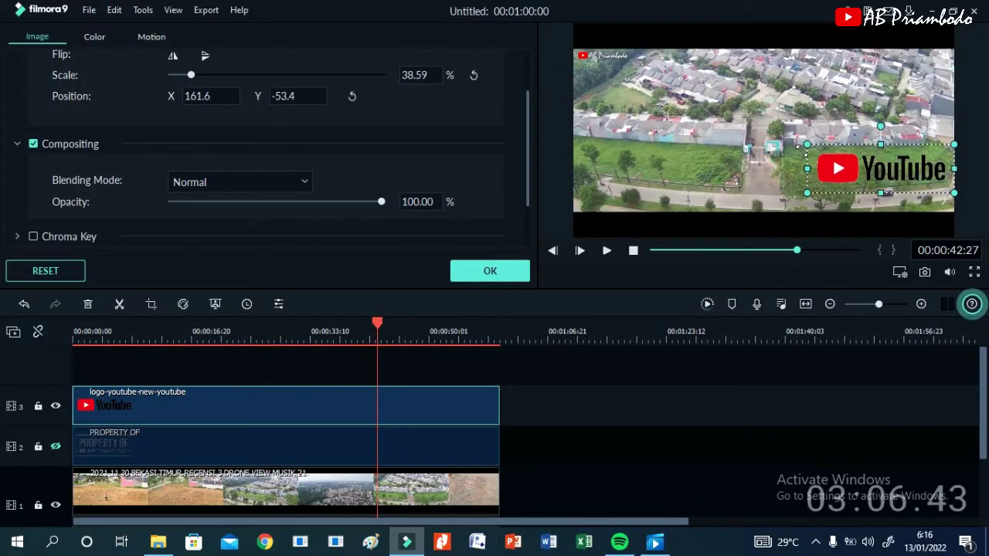
{"action": "left_click_drag", "start_coordinate": [883, 171], "coordinate": [871, 184]}
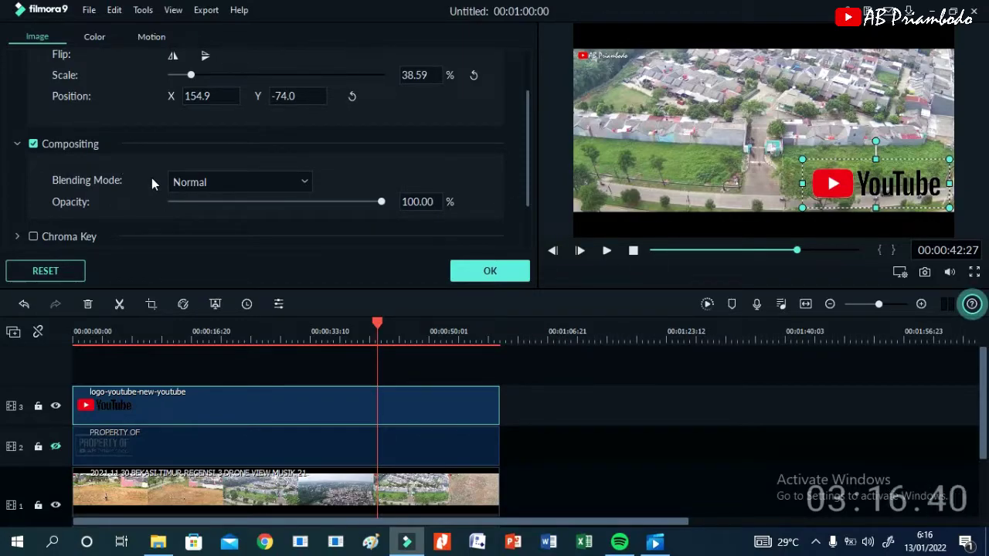
Try opacity levels of 50%, 100% and about 26% on the YouTube logo
{"action": "double_click", "coordinate": [418, 201]}
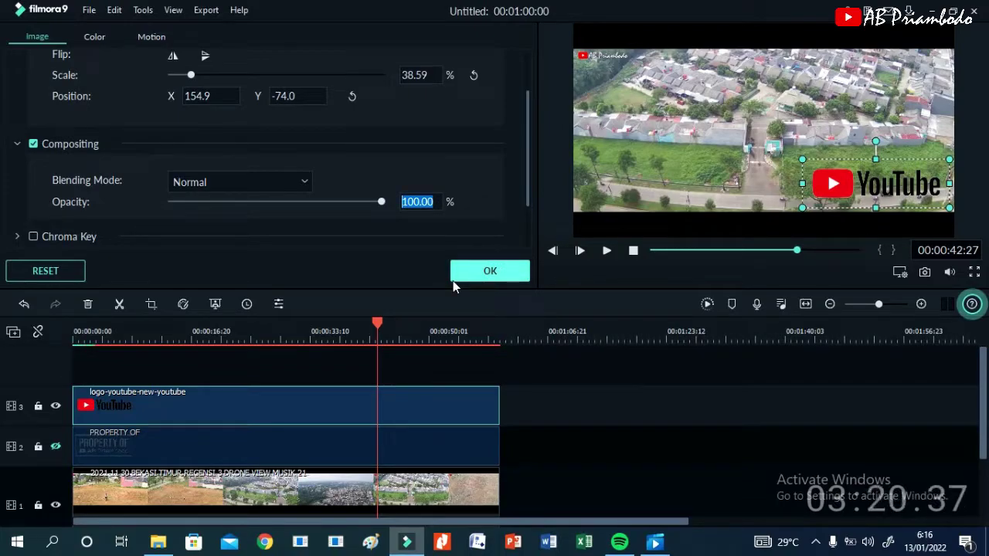
{"action": "type", "text": "50"}
{"action": "key", "text": "Return"}
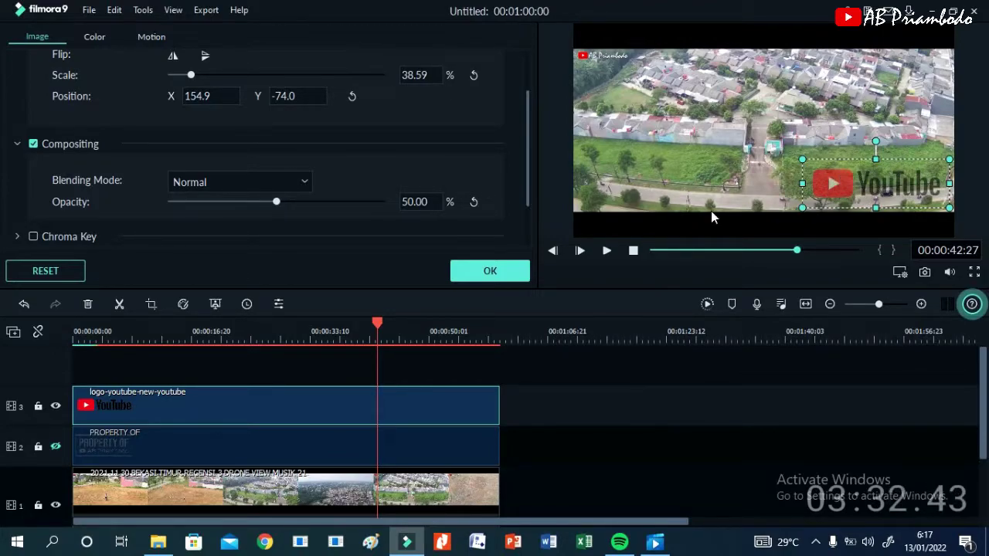
{"action": "left_click_drag", "start_coordinate": [276, 202], "coordinate": [414, 202]}
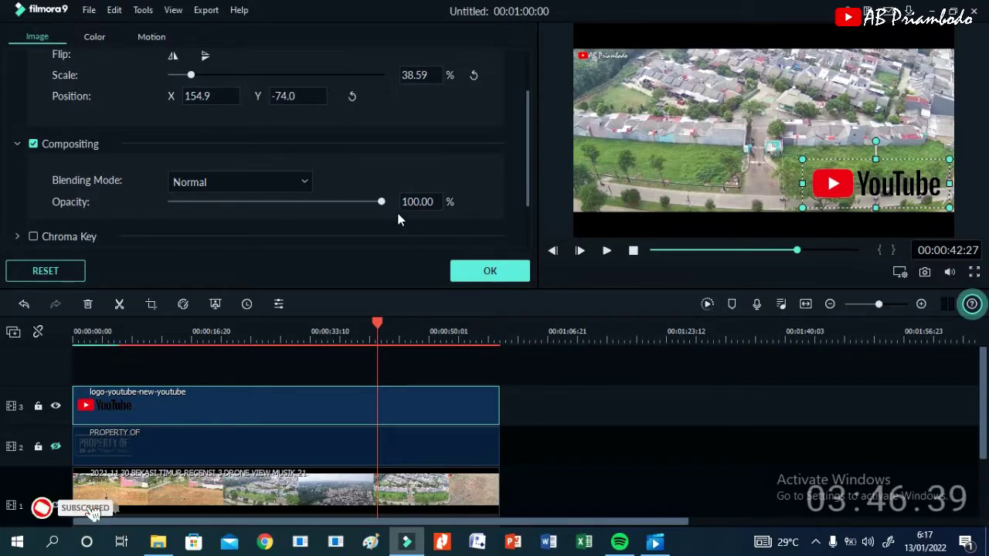
{"action": "left_click_drag", "start_coordinate": [380, 201], "coordinate": [225, 203]}
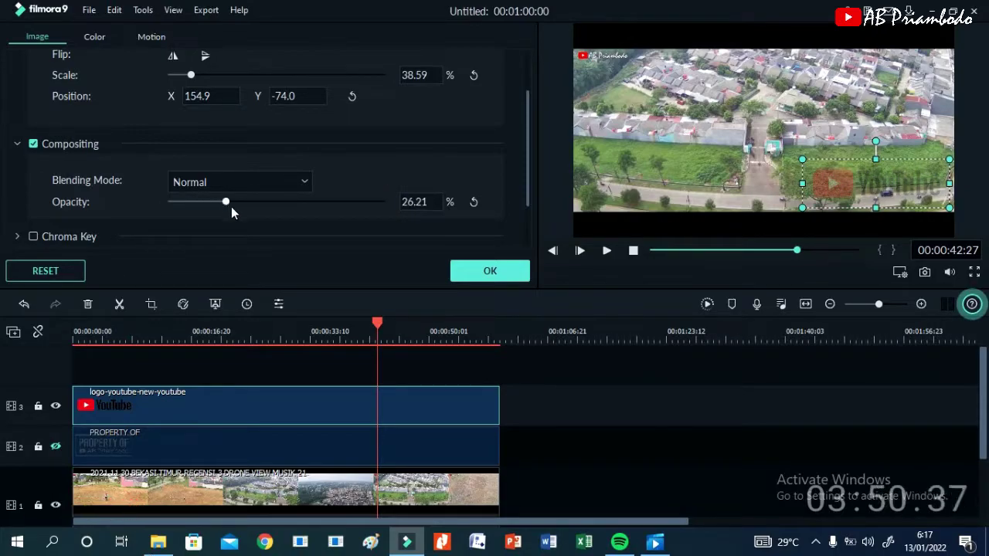
Set the YouTube logo's opacity to 25% and apply the image settings
{"action": "double_click", "coordinate": [416, 204]}
{"action": "type", "text": "25"}
{"action": "key", "text": "Return"}
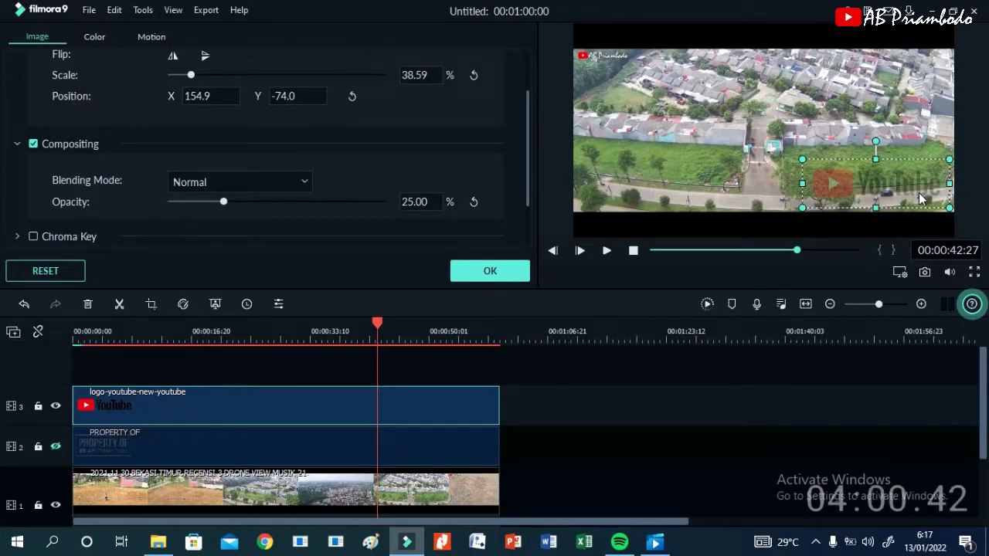
{"action": "left_click", "coordinate": [511, 277]}
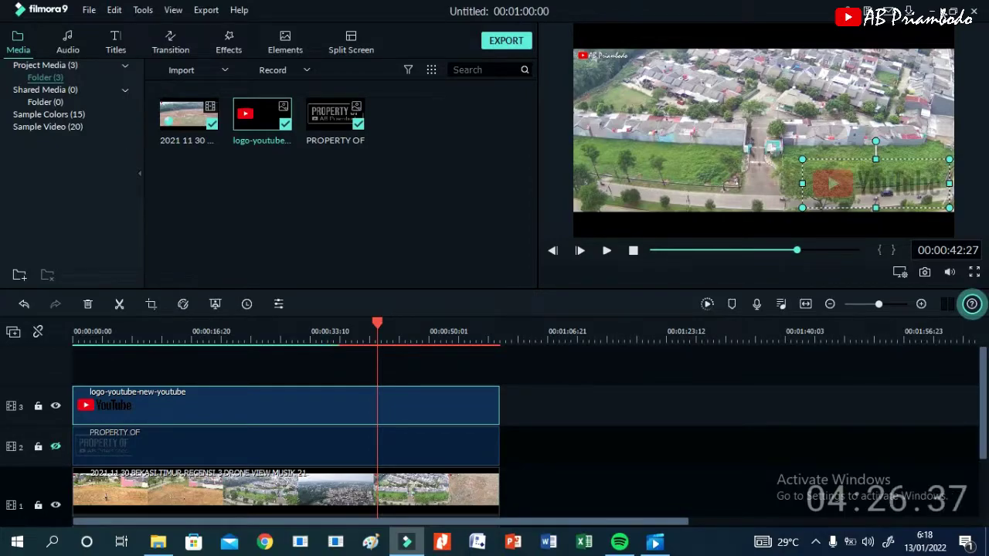
Minimize the video editor and the File Explorer window to return to the desktop
{"action": "left_click", "coordinate": [937, 15]}
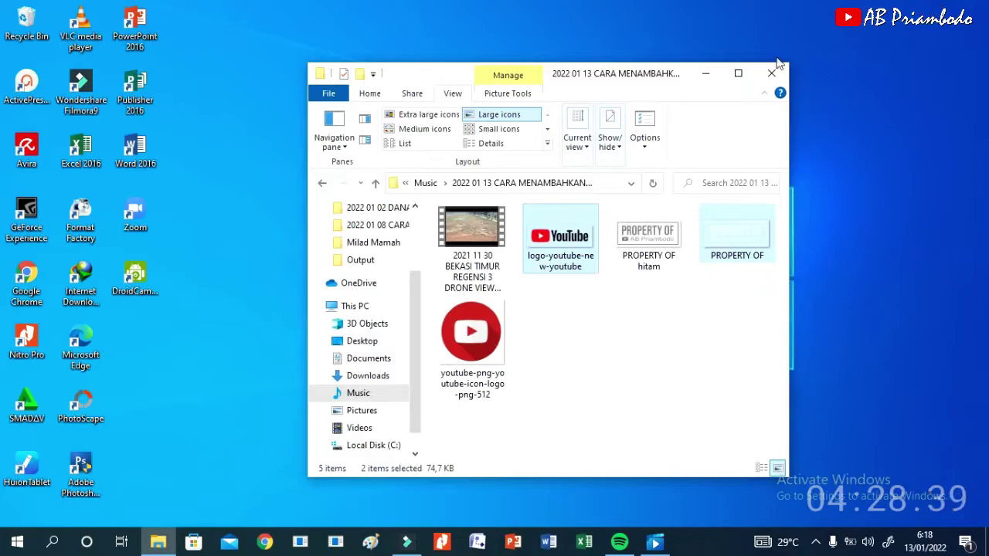
{"action": "left_click", "coordinate": [705, 74]}
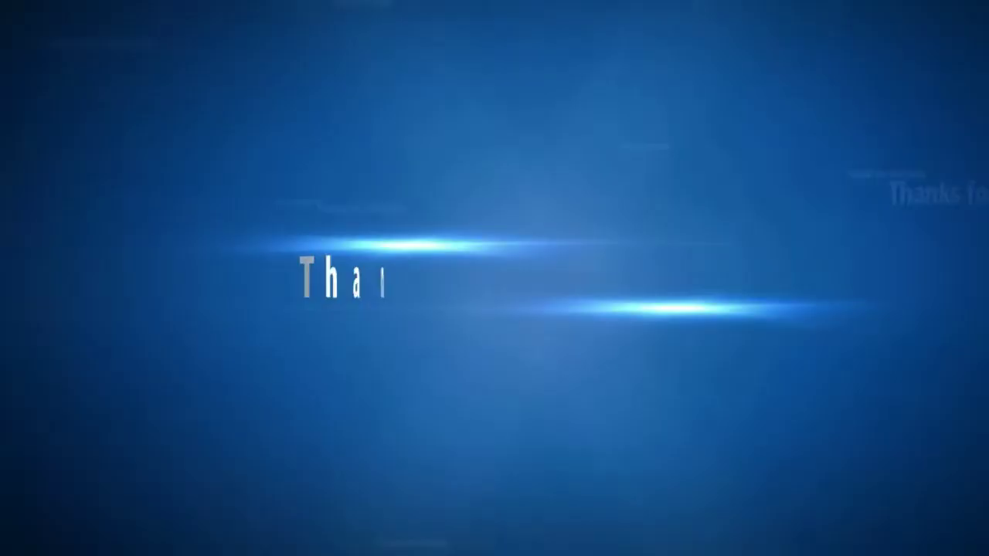